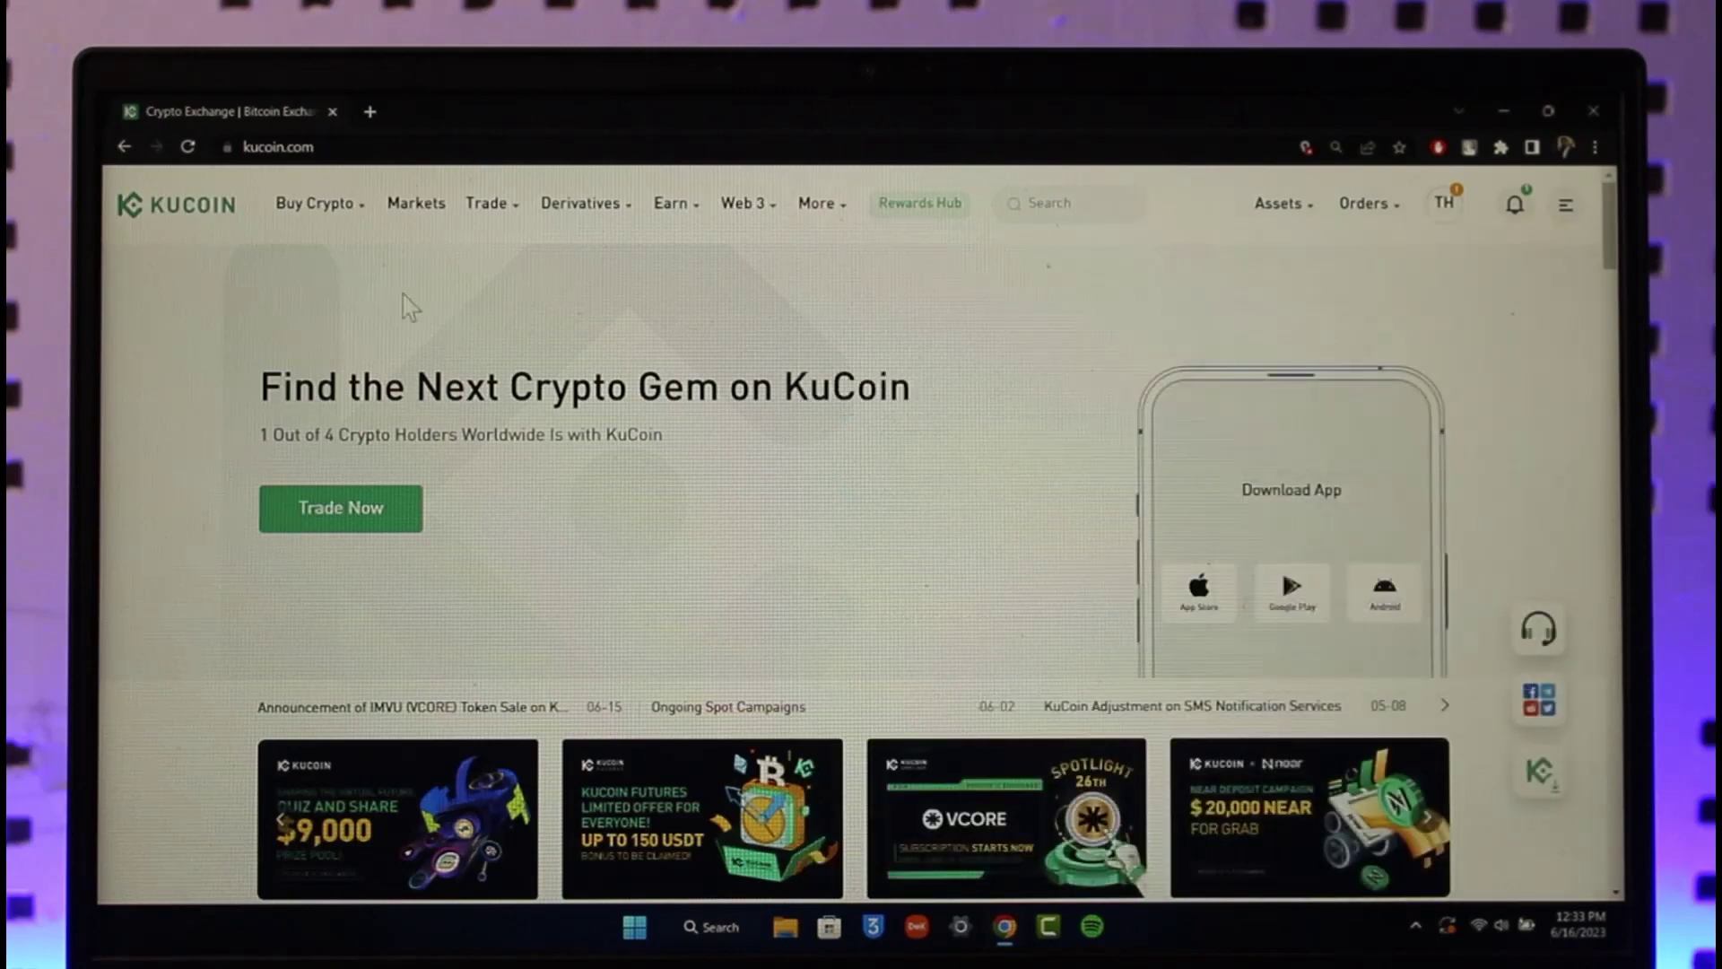
{"action": "scroll", "coordinate": [404, 472], "scroll_direction": "down", "scroll_amount": 5}
{"action": "scroll", "coordinate": [198, 541], "scroll_direction": "down", "scroll_amount": 5}
{"action": "scroll", "coordinate": [198, 542], "scroll_direction": "up", "scroll_amount": 5}
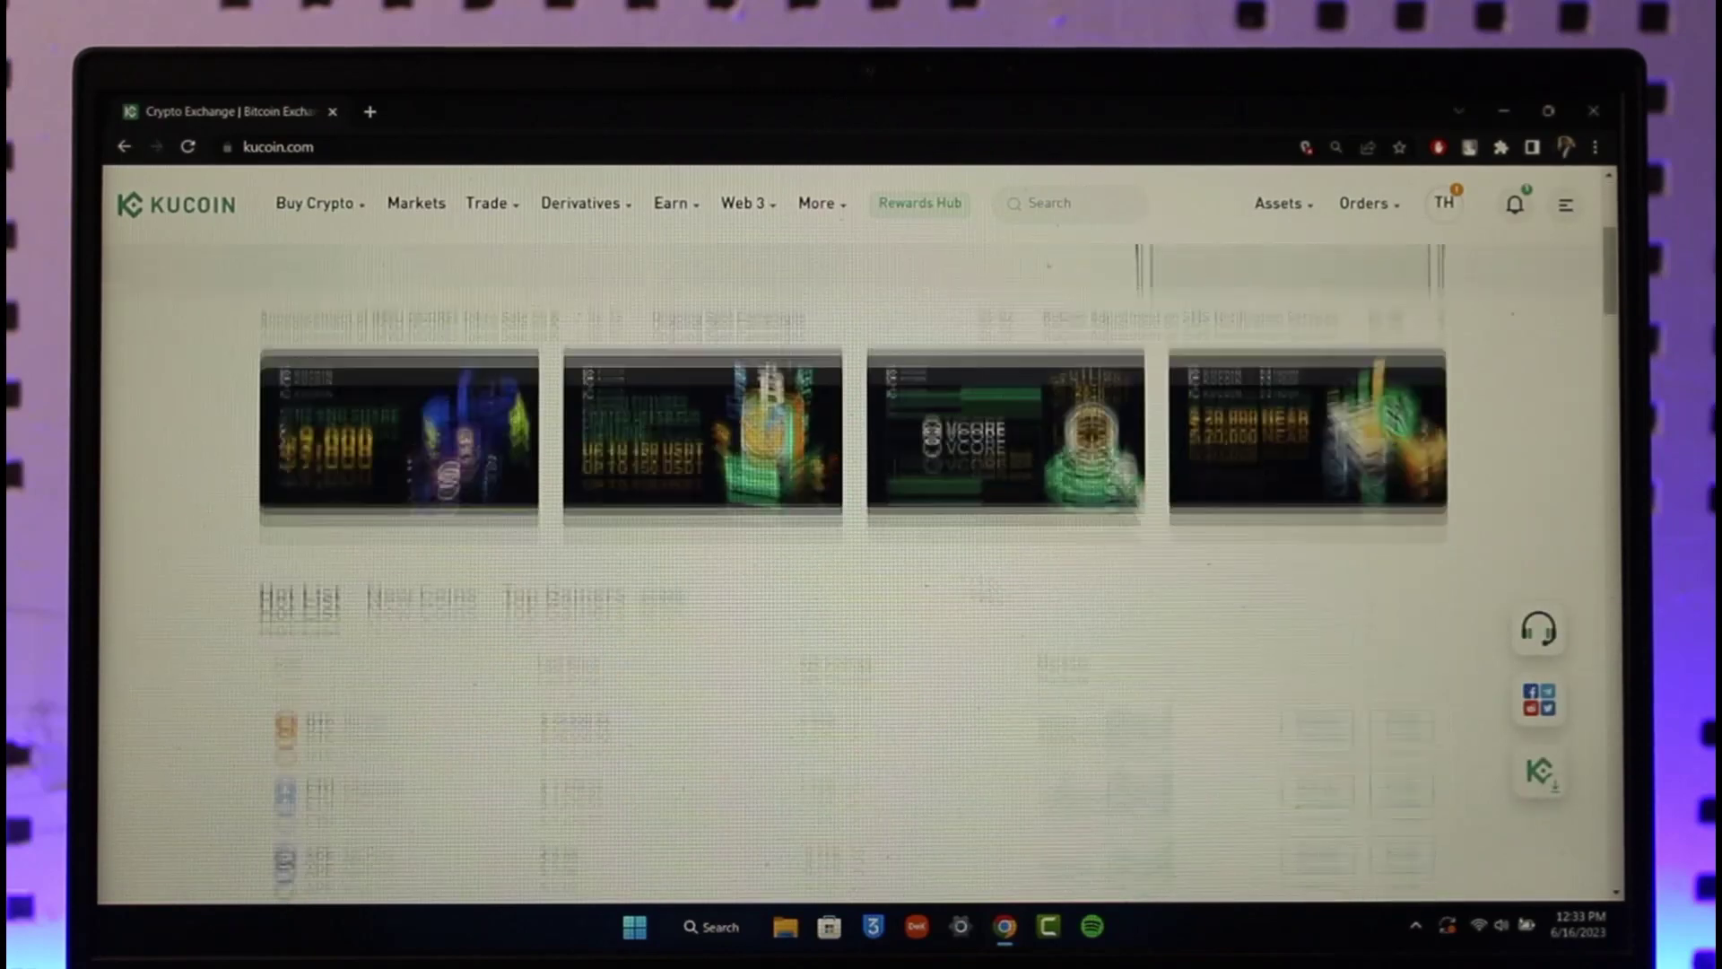
{"action": "scroll", "coordinate": [673, 539], "scroll_direction": "up", "scroll_amount": 5}
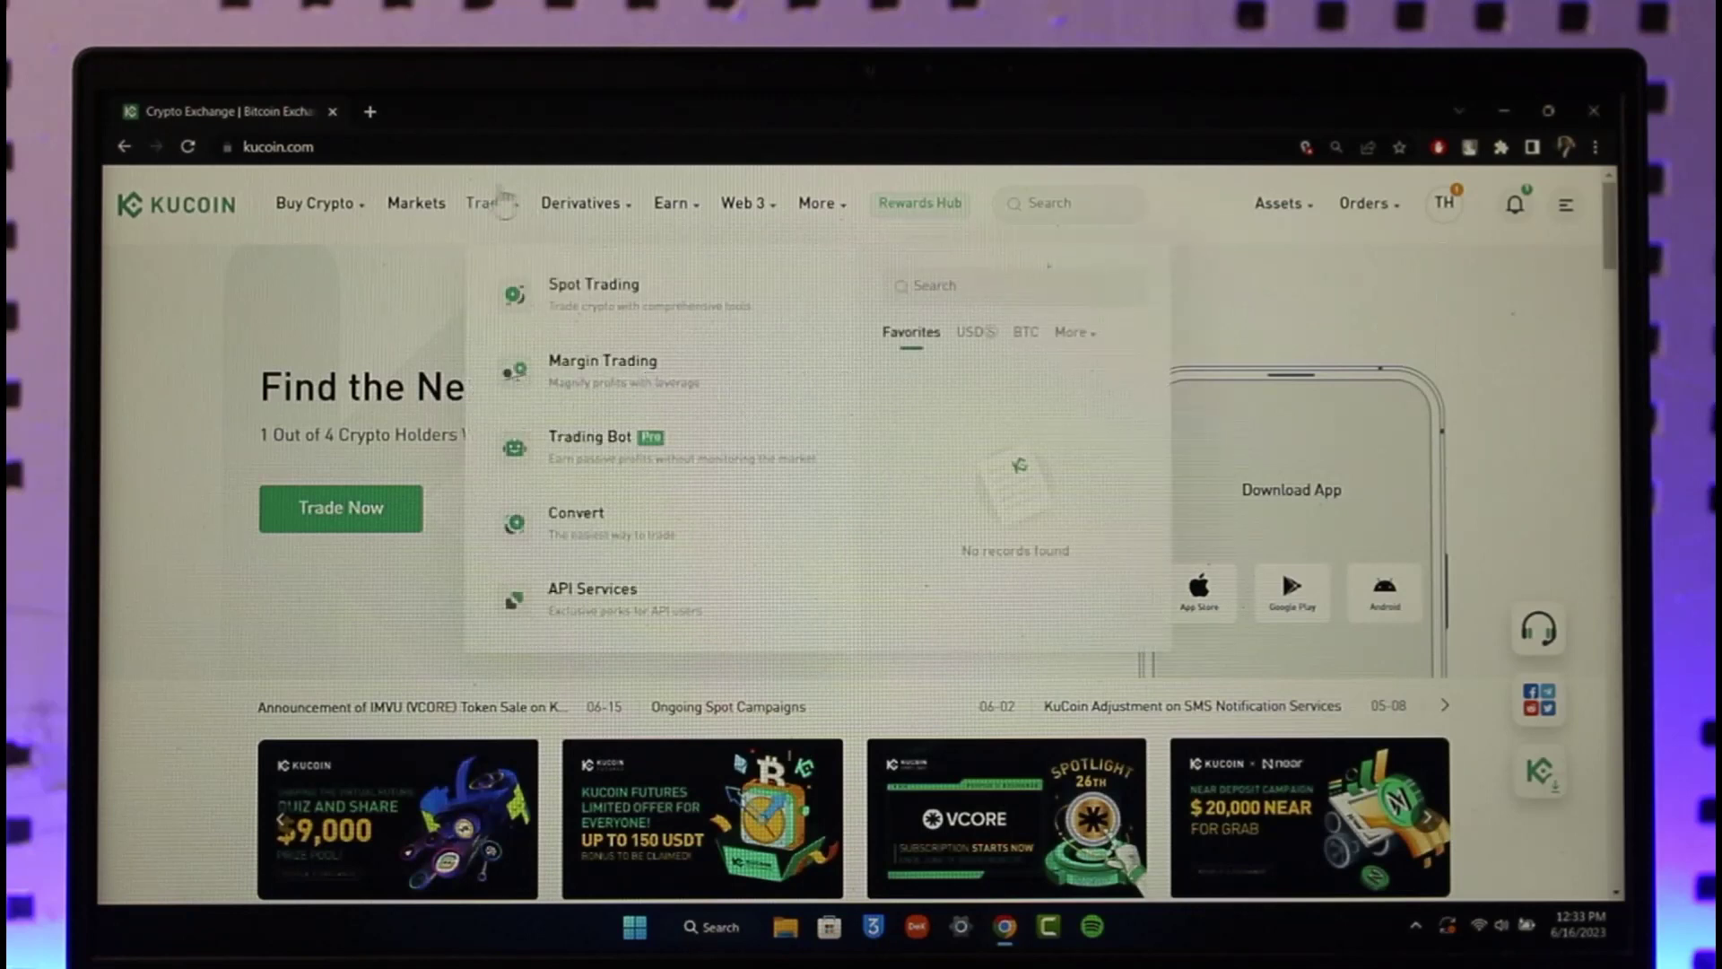
{"action": "mouse_move", "coordinate": [487, 203]}
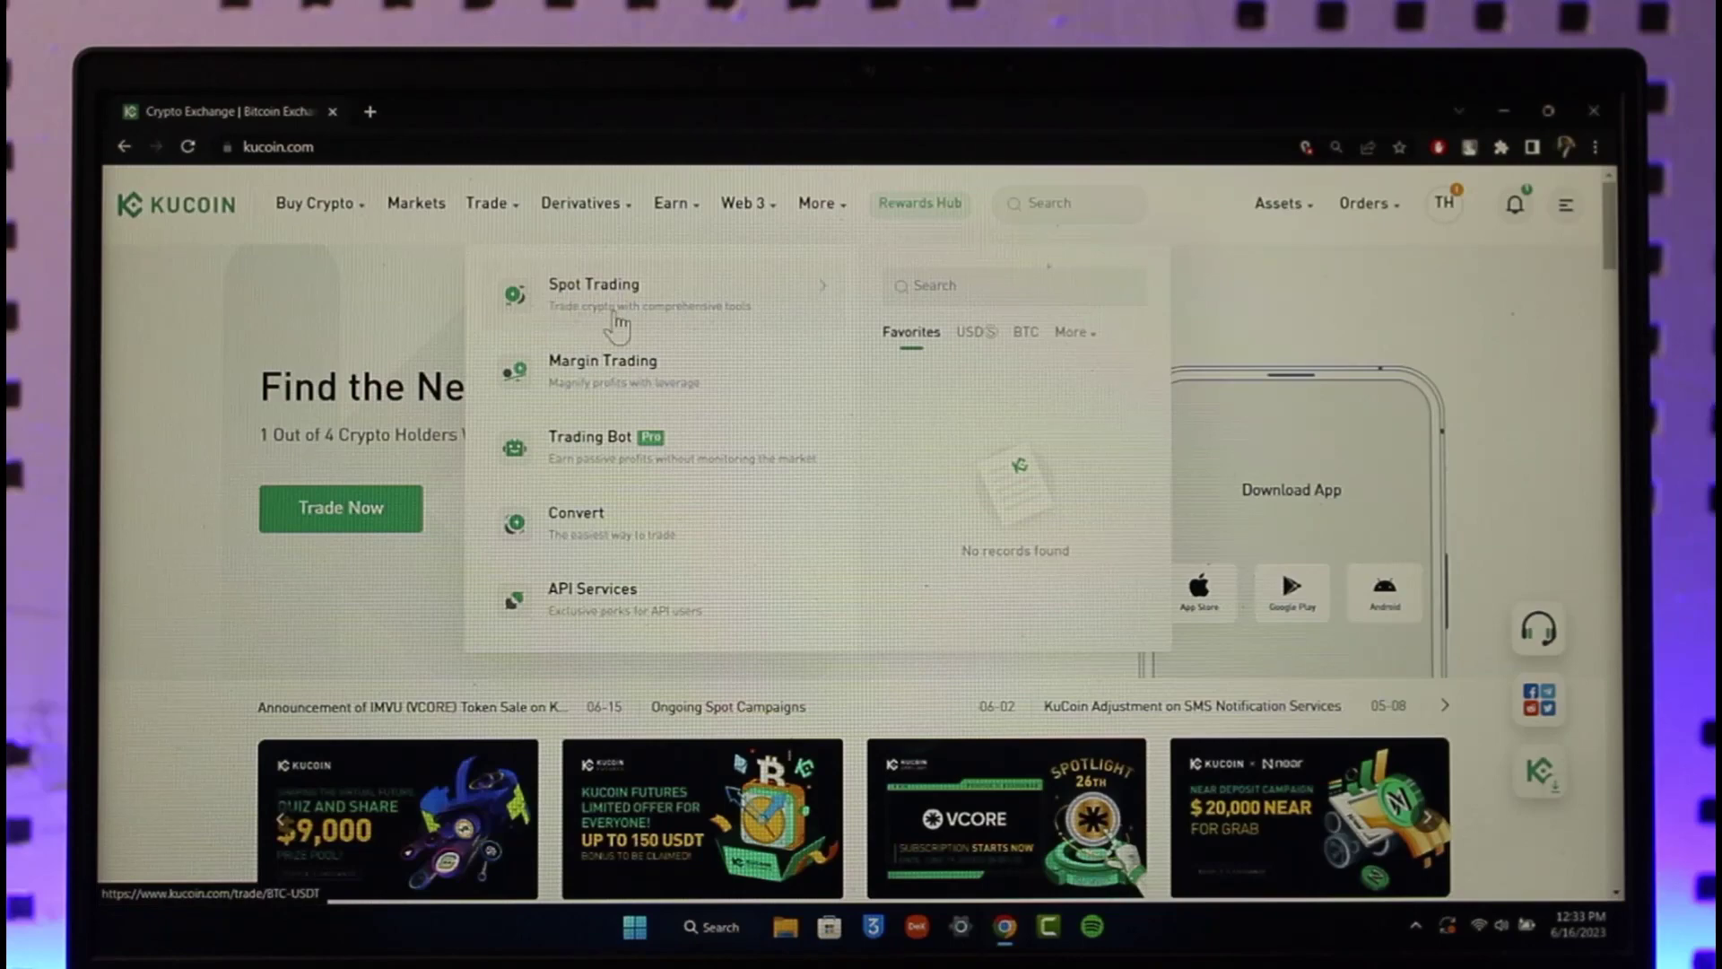
Open BTC/USDT Spot Trading, closing the Asset Overview tip and Chrome's location prompt.
{"action": "left_click", "coordinate": [788, 303]}
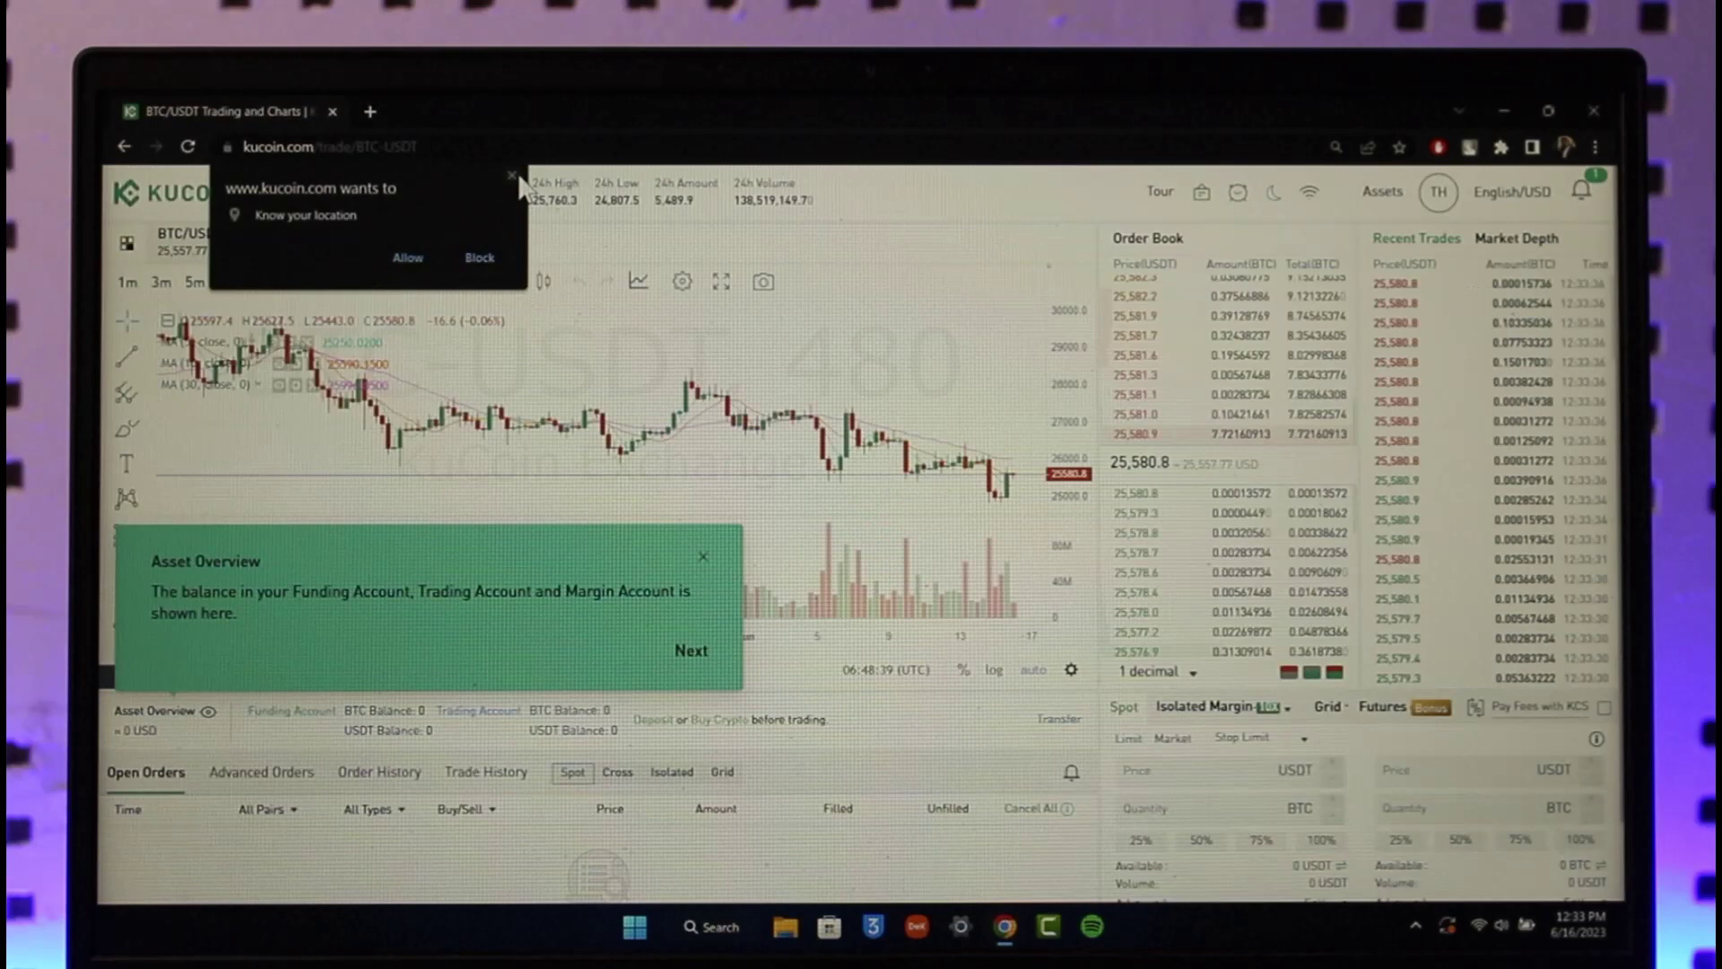
{"action": "left_click", "coordinate": [704, 557]}
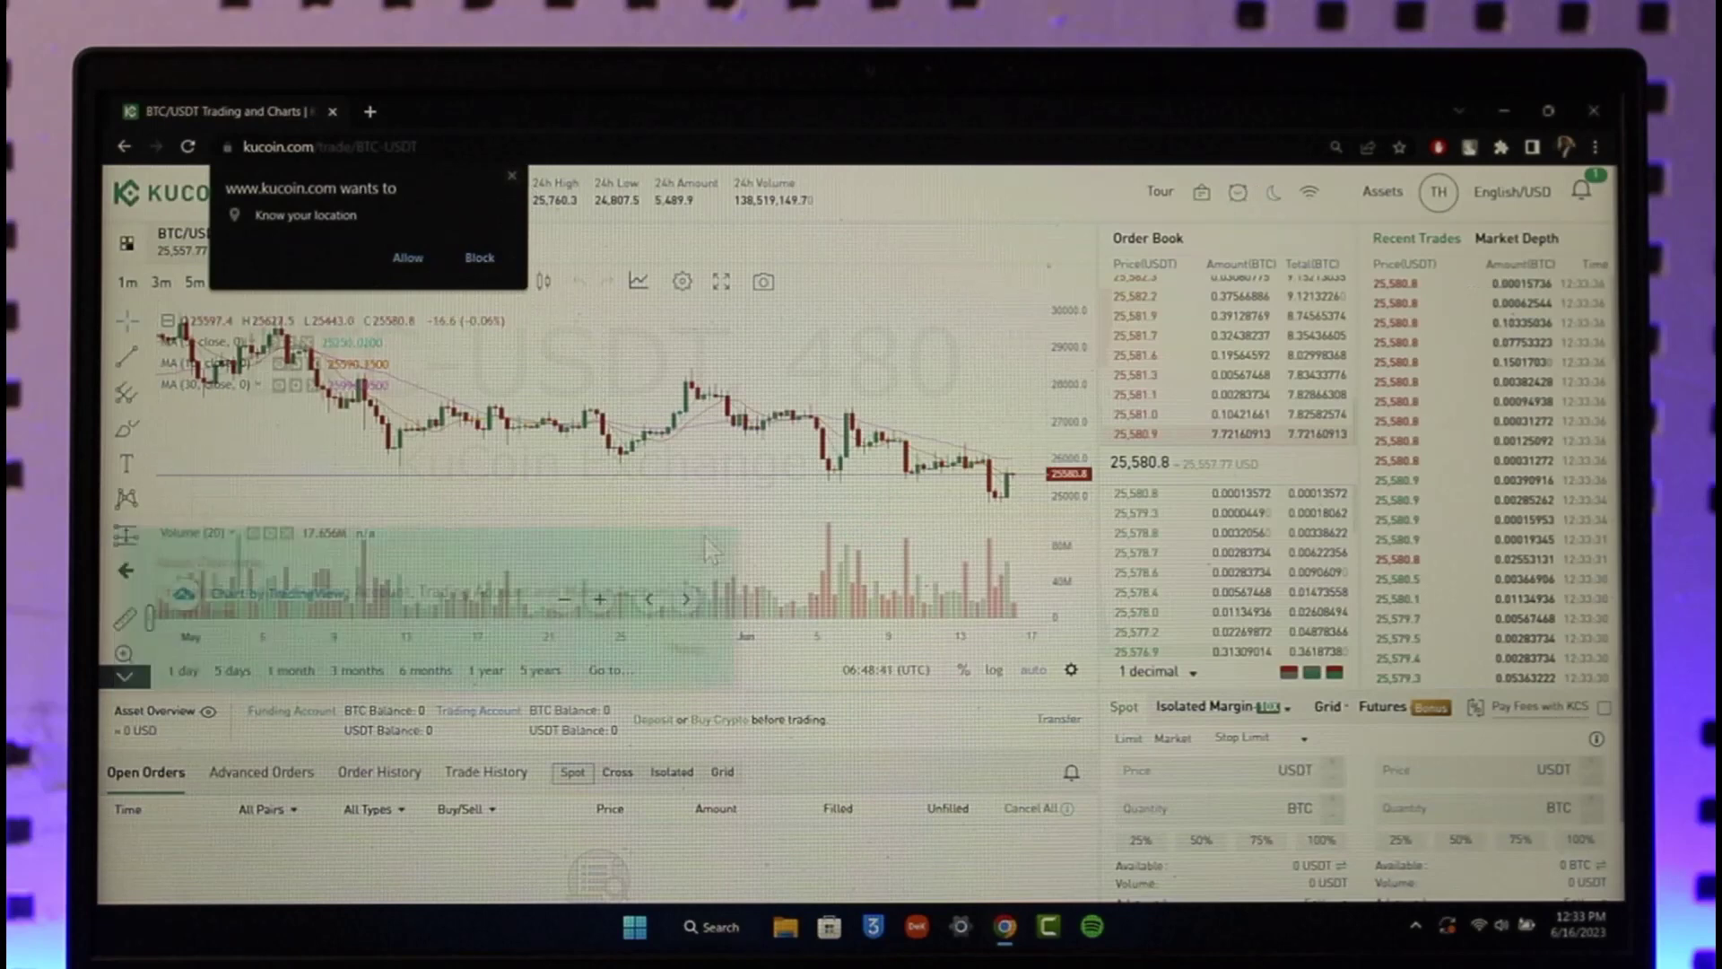
{"action": "left_click", "coordinate": [516, 175]}
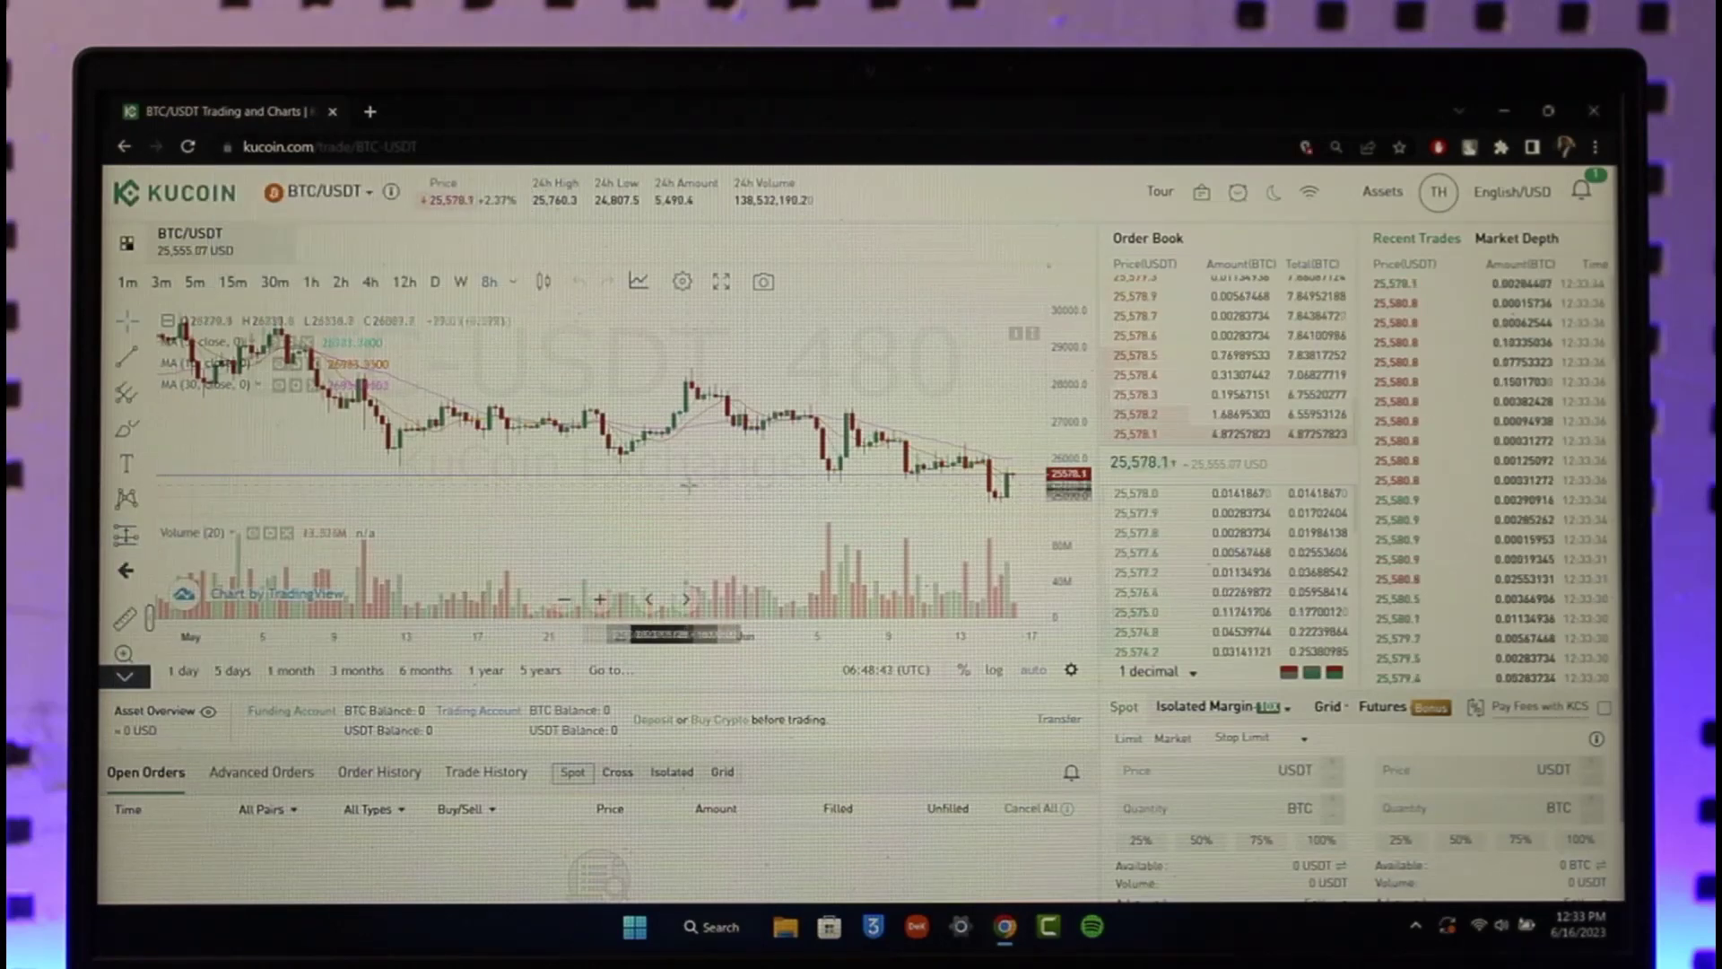
Toggle the moon icon to Night, back to Day, then Night again.
{"action": "left_click", "coordinate": [1275, 195]}
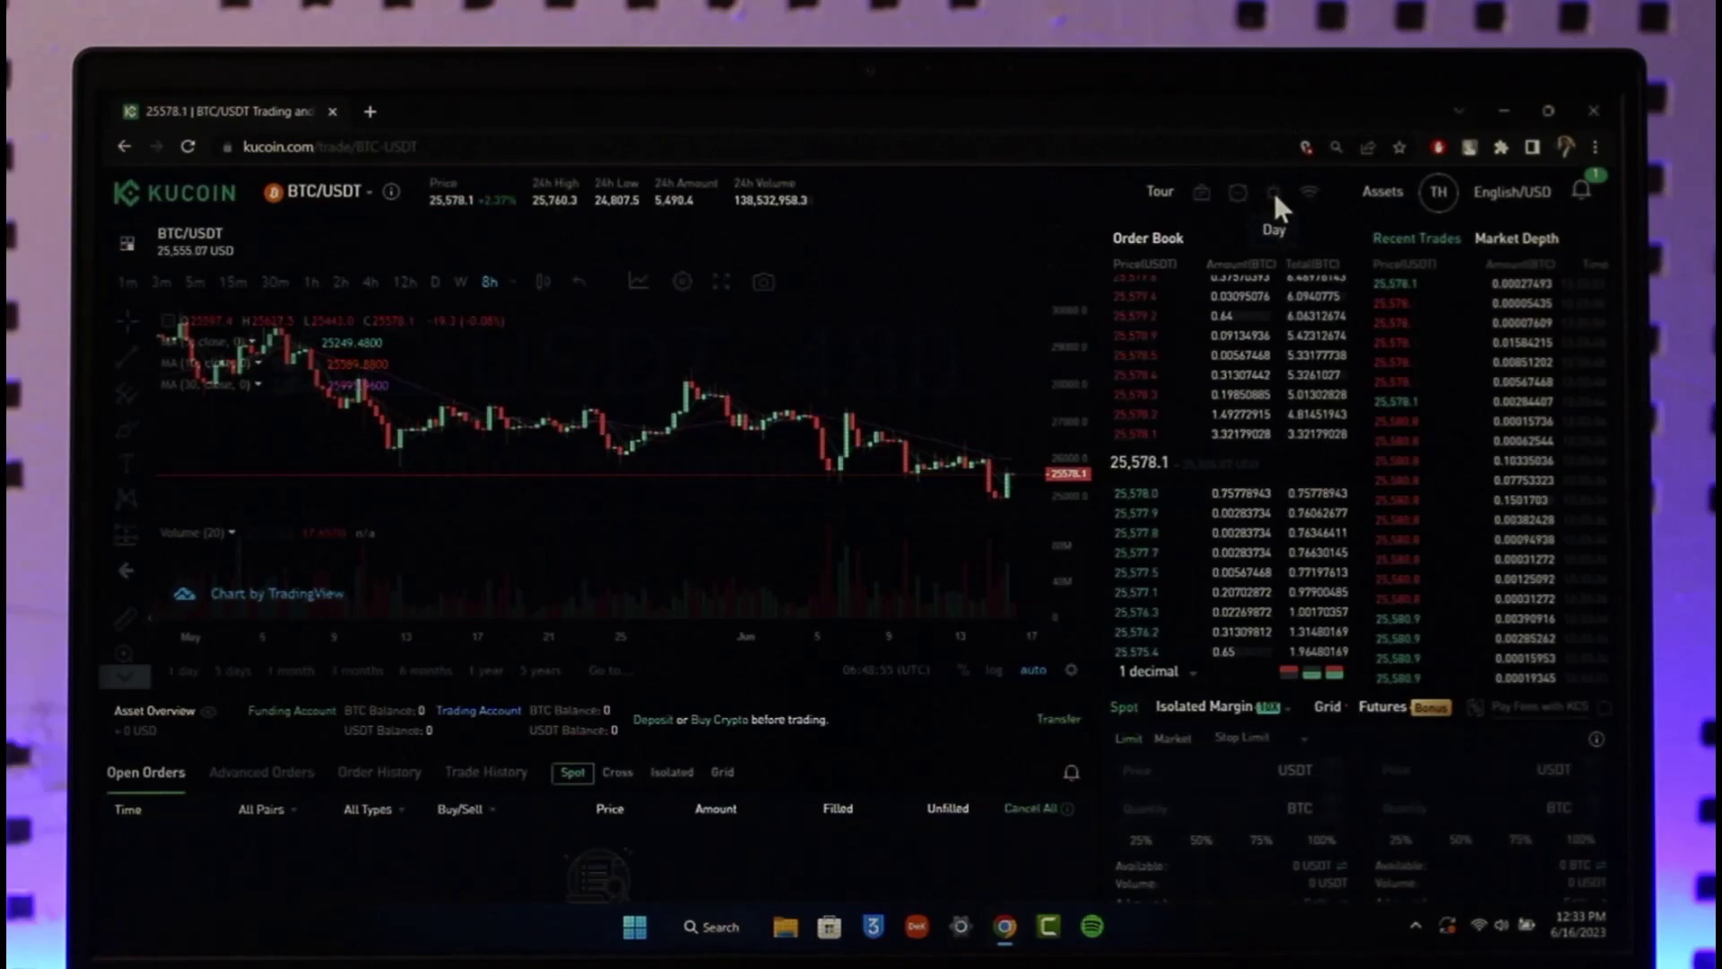
{"action": "left_click", "coordinate": [1273, 190]}
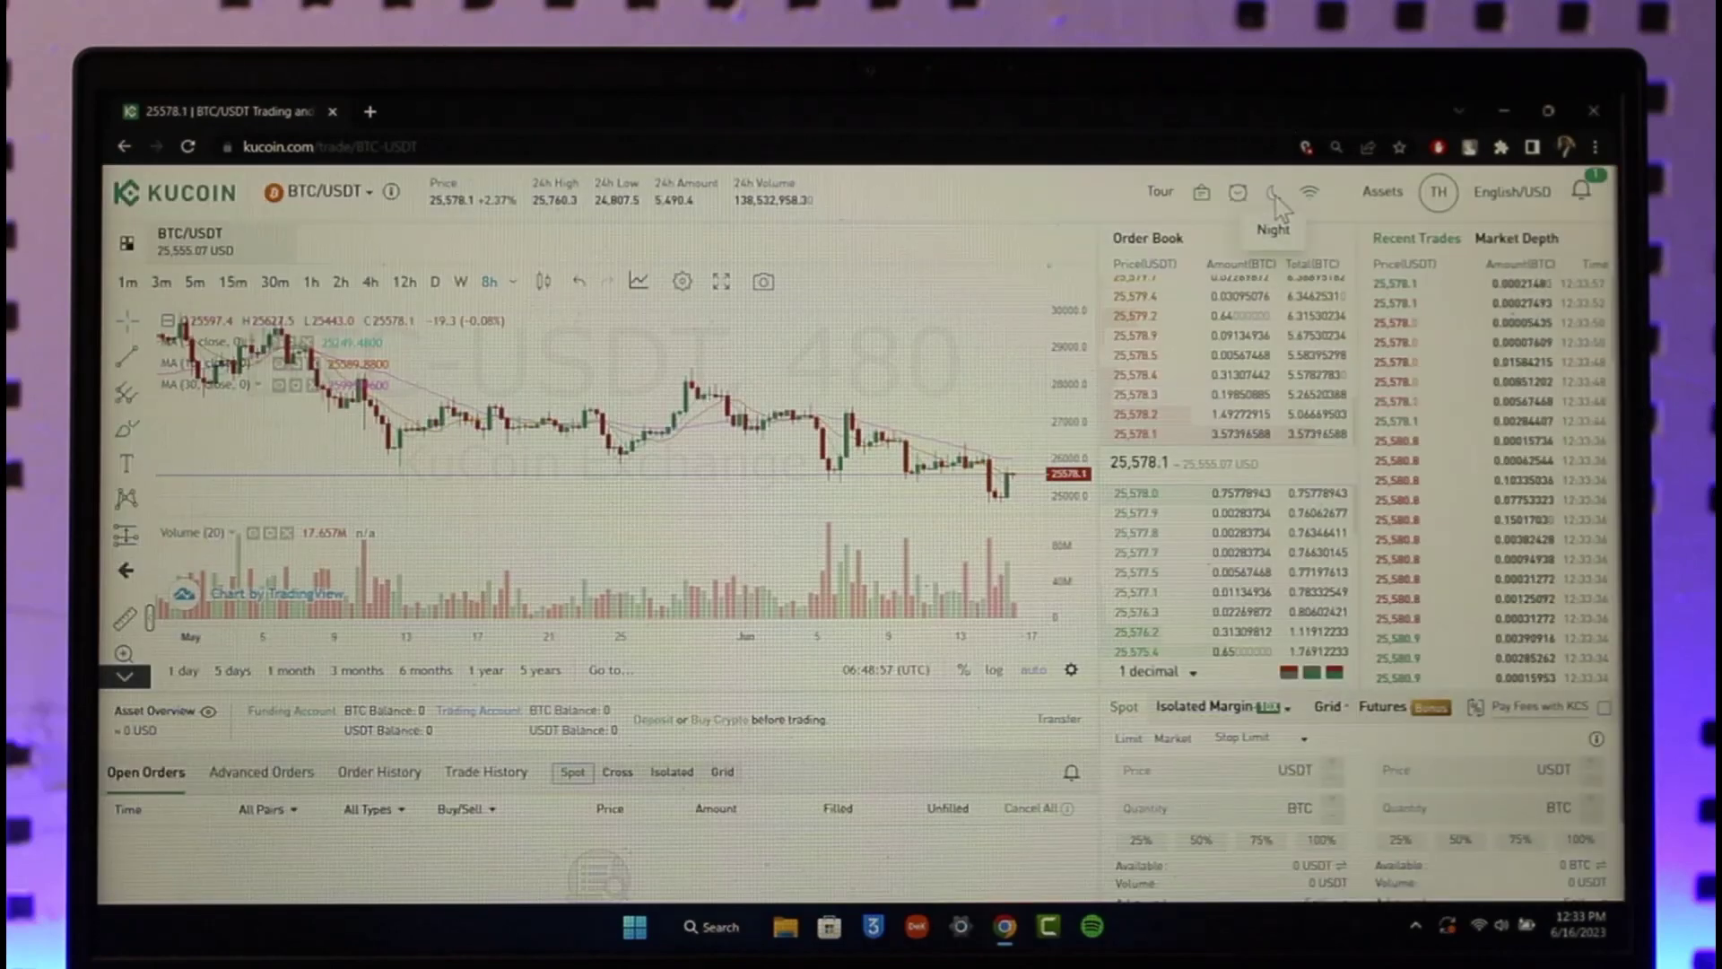
{"action": "left_click", "coordinate": [1273, 192]}
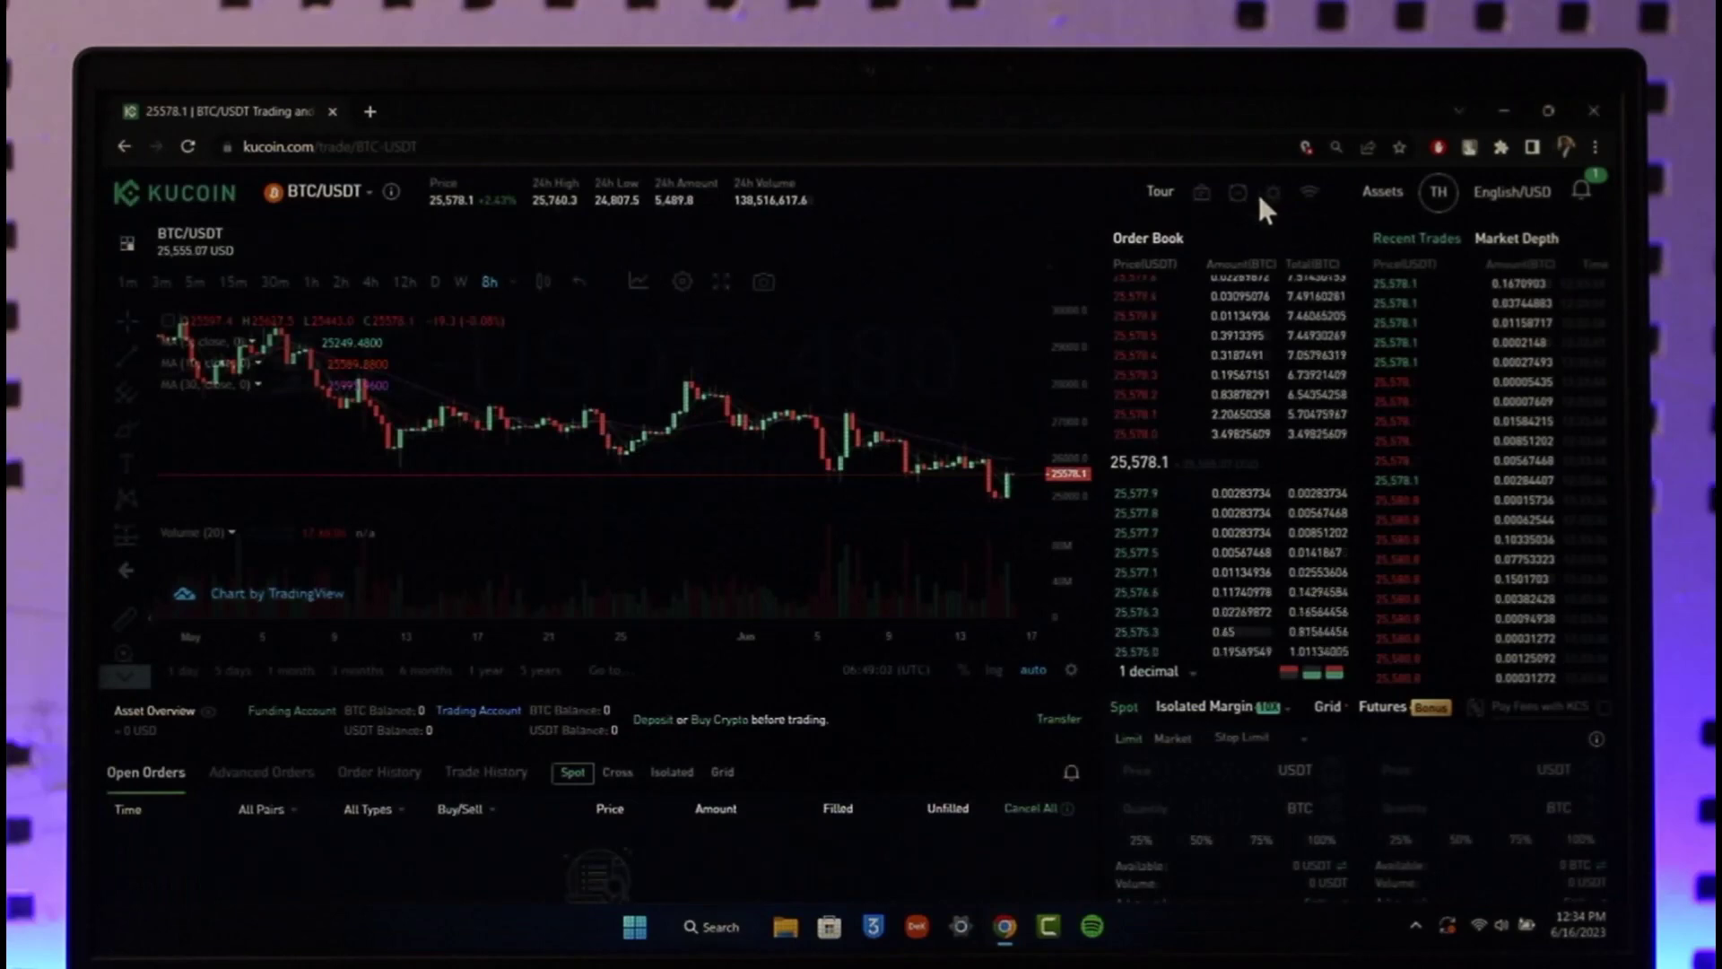
Close the Chrome window, then refresh the Windows desktop twice from its right-click menu.
{"action": "left_click", "coordinate": [1594, 110]}
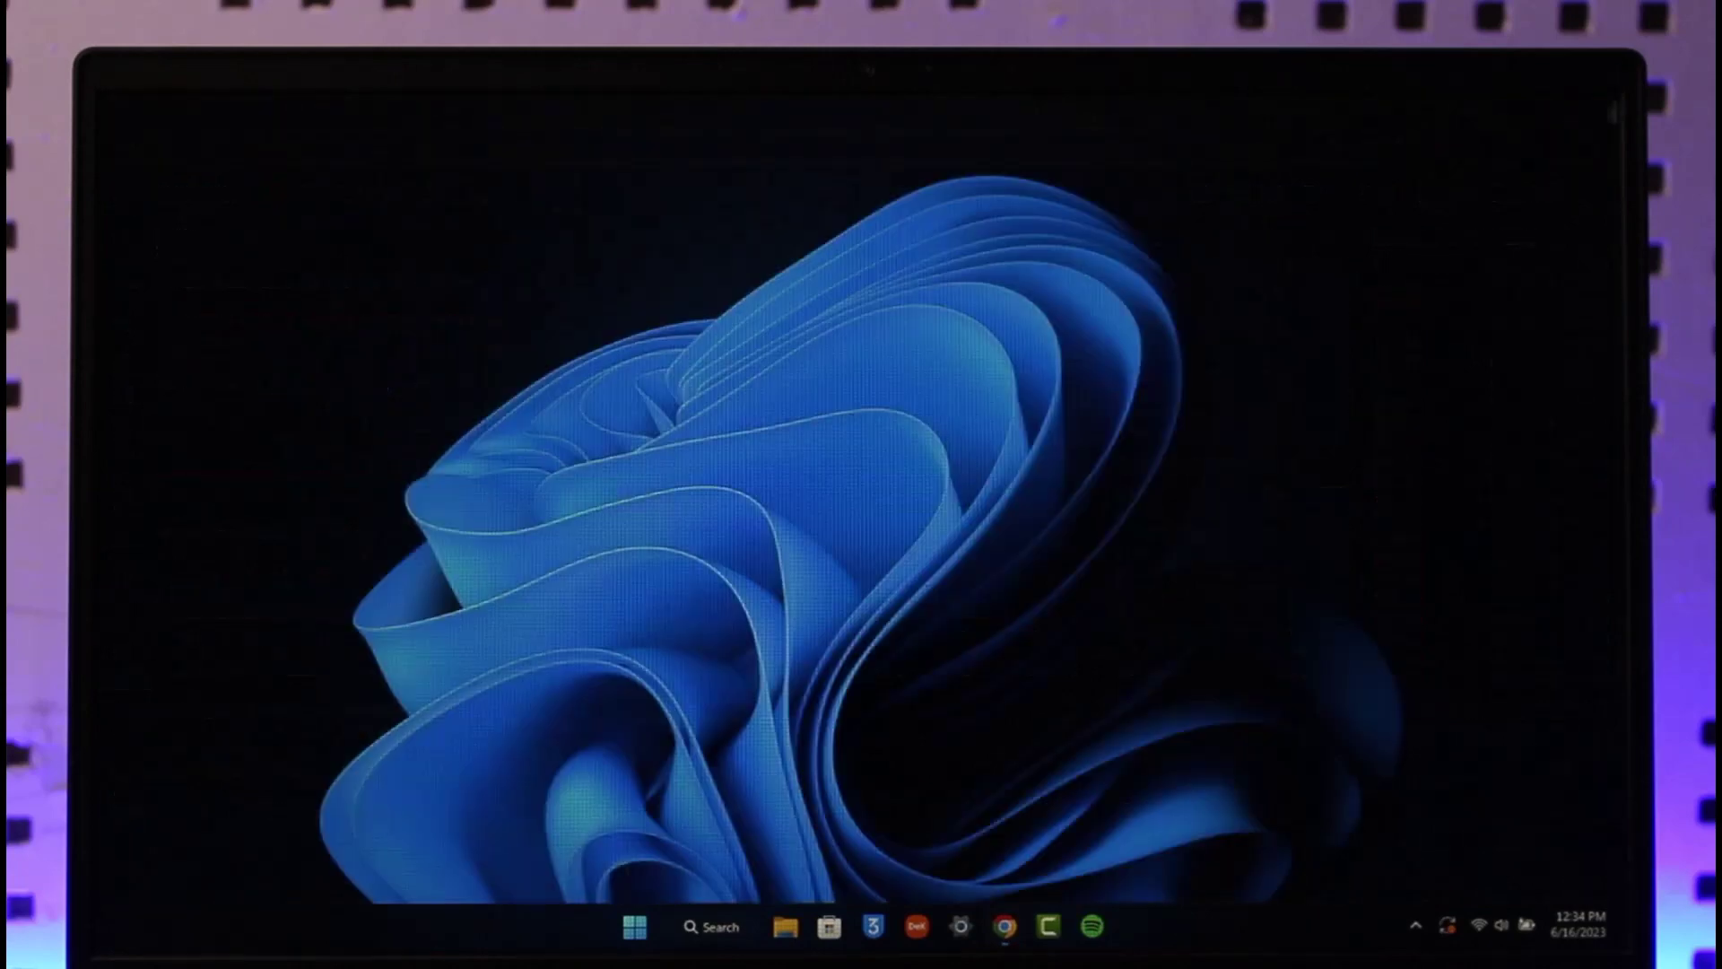
{"action": "right_click", "coordinate": [948, 269]}
{"action": "left_click", "coordinate": [992, 340]}
{"action": "right_click", "coordinate": [849, 305]}
{"action": "left_click", "coordinate": [927, 392]}
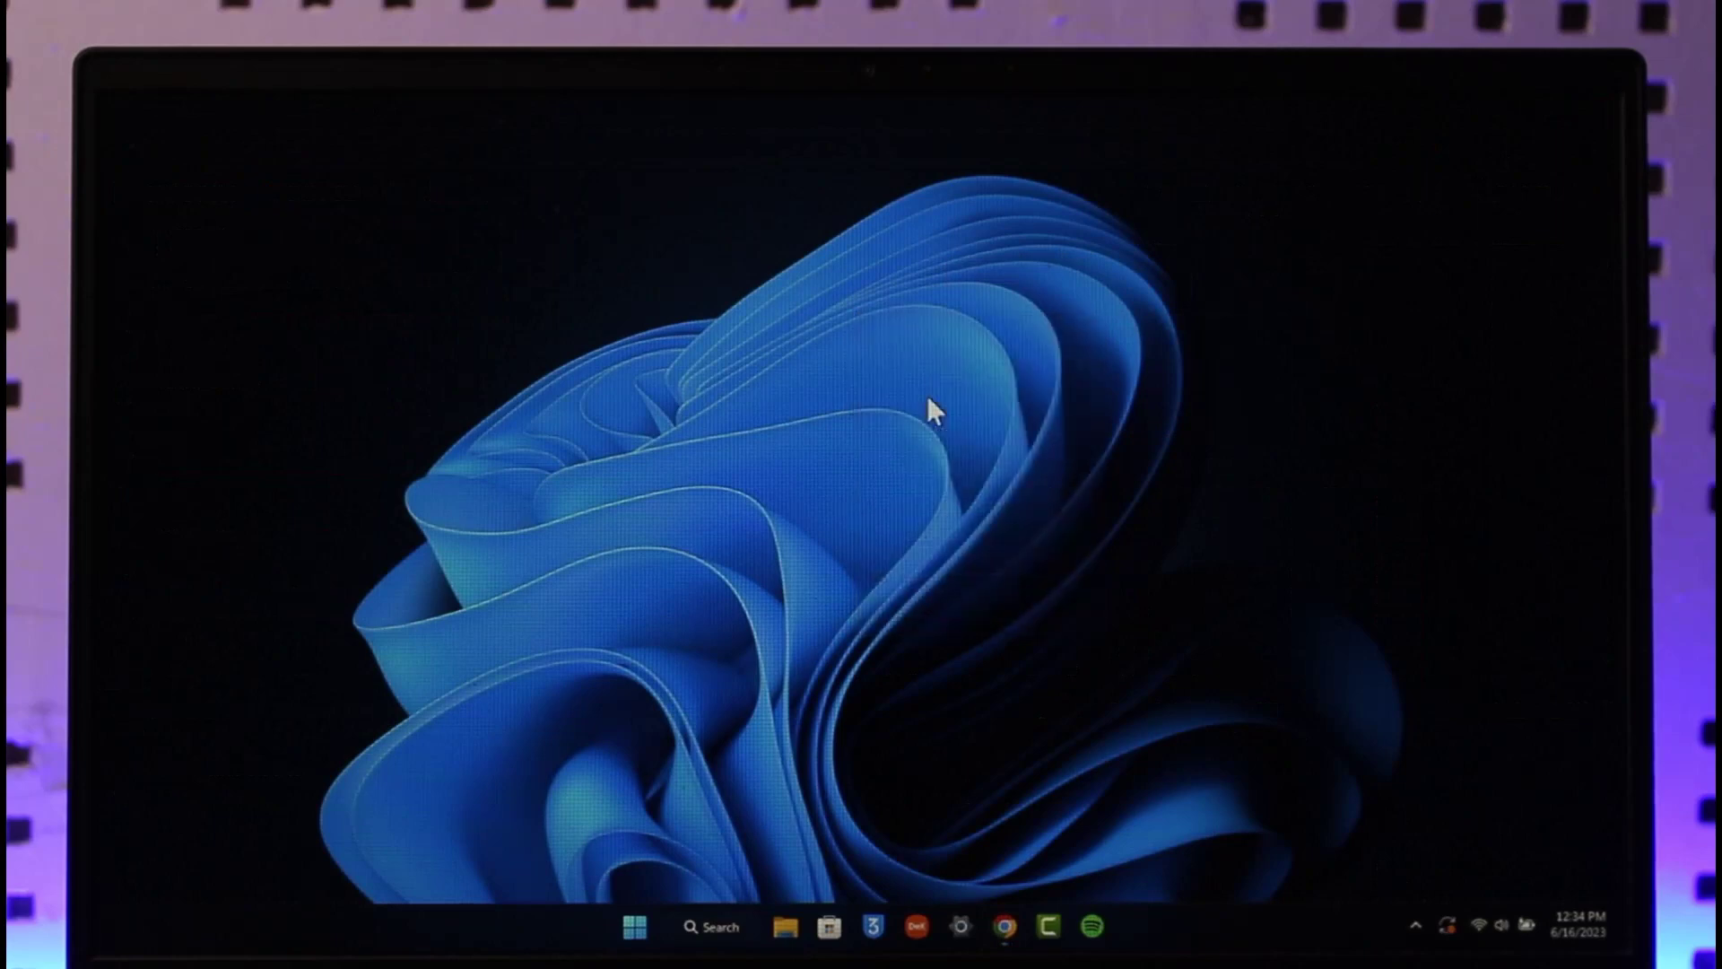